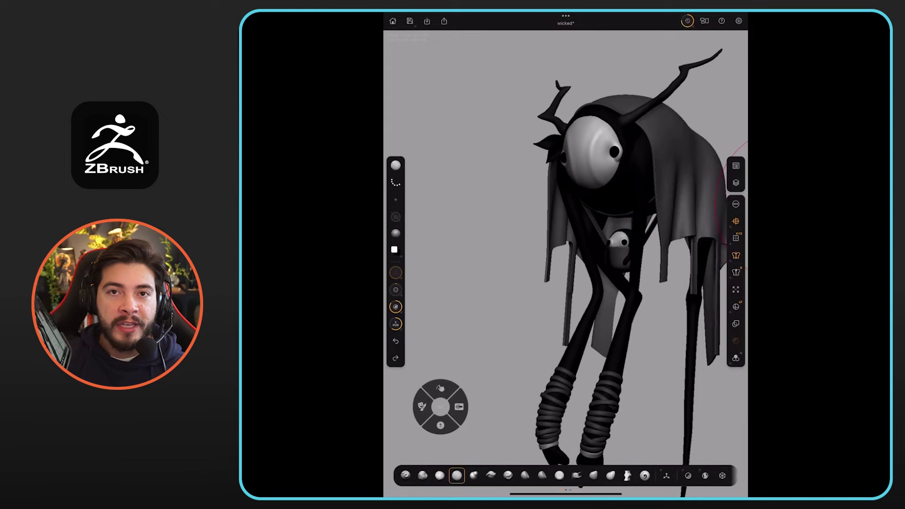
- Orbit the tall creature around to a straight-on front view
{"action": "left_click_drag", "start_coordinate": [572, 149], "coordinate": [656, 135]}
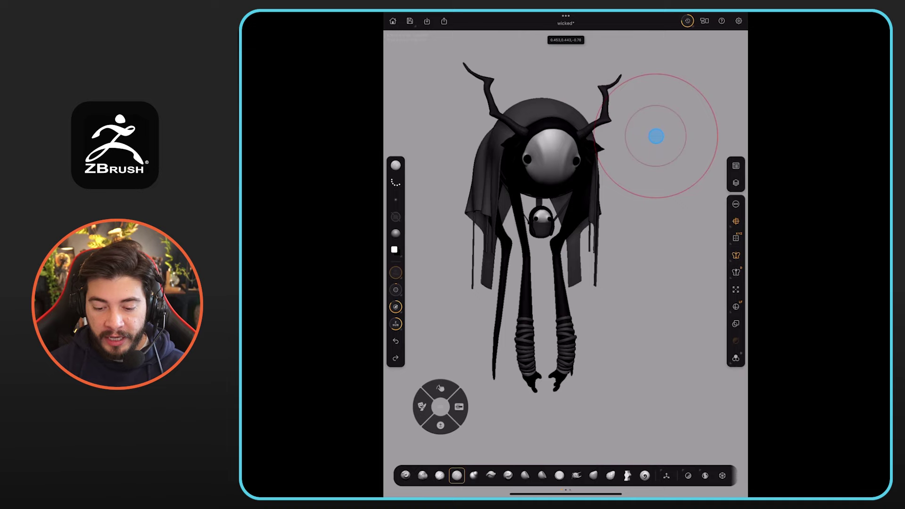
{"action": "scroll", "coordinate": [656, 136], "scroll_direction": "up", "scroll_amount": 3}
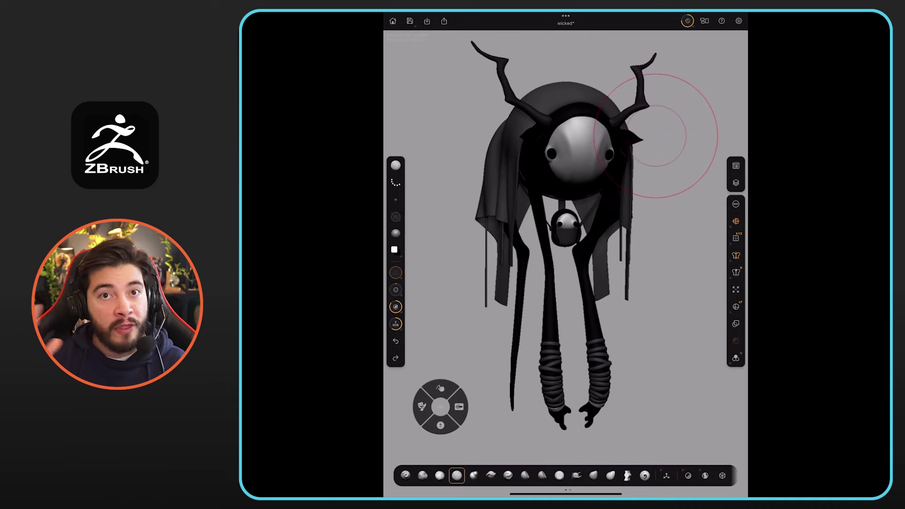
- Drag the navigation wheel from bottom-left up to the top-left of the canvas
{"action": "left_click_drag", "start_coordinate": [440, 405], "coordinate": [429, 83]}
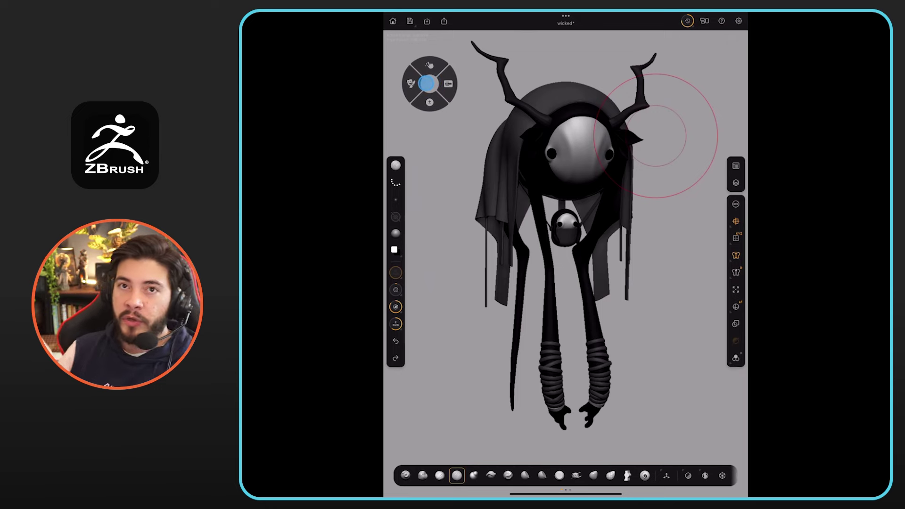
{"action": "left_click_drag", "start_coordinate": [429, 84], "coordinate": [428, 87]}
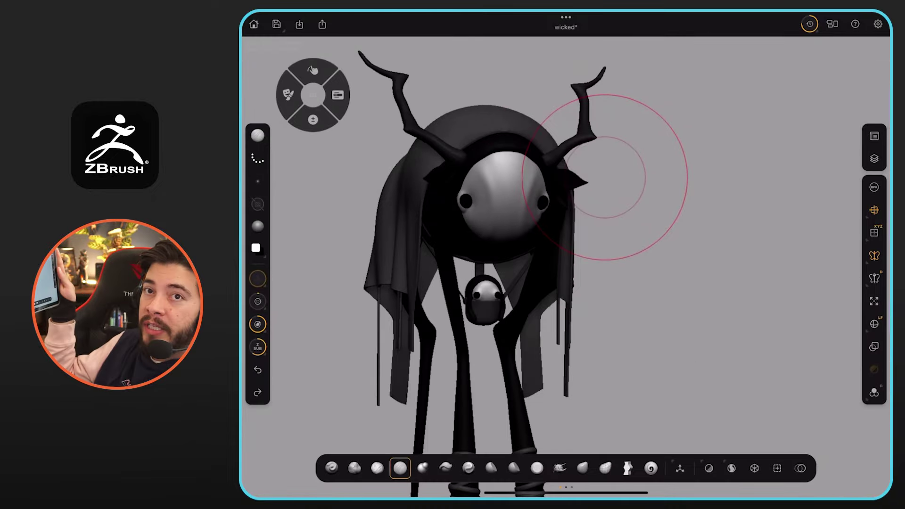
- Drag the navigation wheel from the top-left down beside the creature's legs
{"action": "left_click_drag", "start_coordinate": [313, 95], "coordinate": [330, 385]}
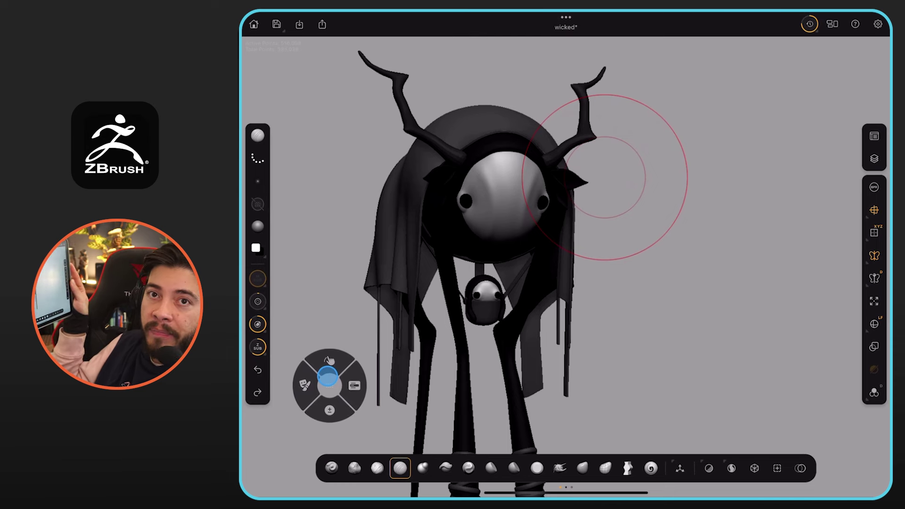